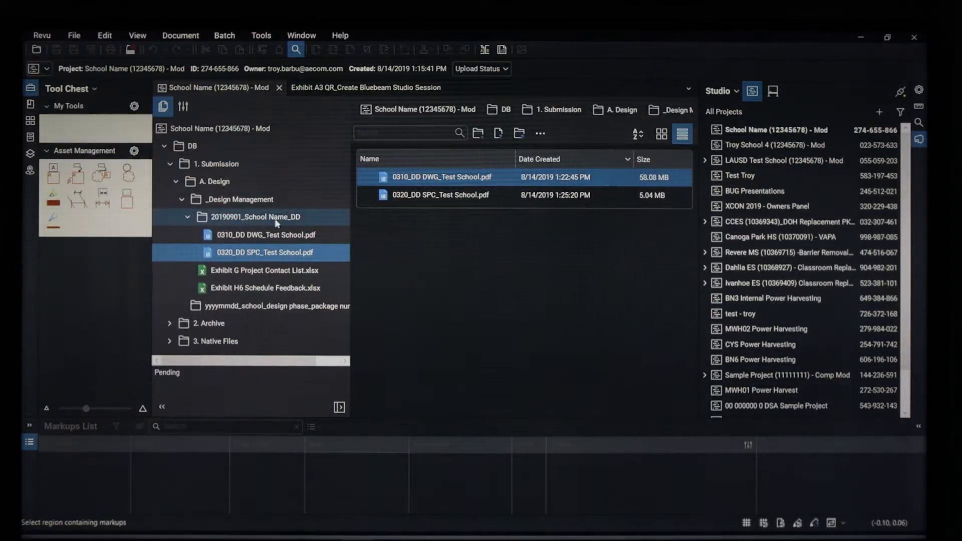
- Select the 0310_DD DWG_Test School.pdf drawing in the file list
mouse_move(264, 253)
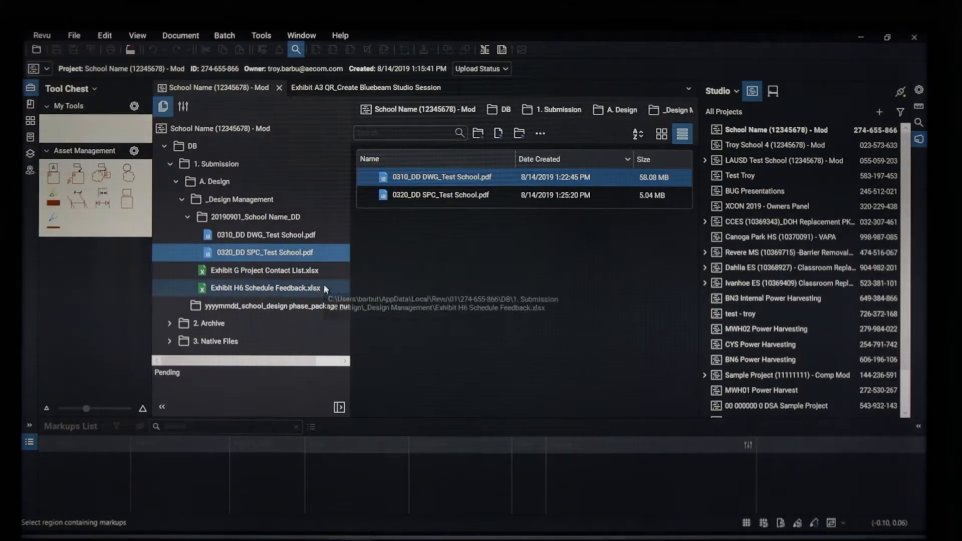
mouse_move(292, 256)
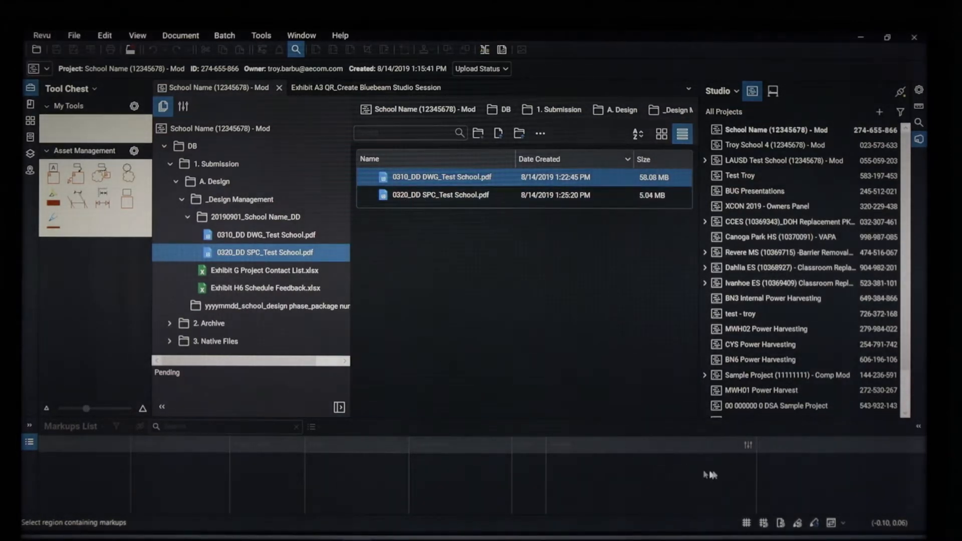
left_click(749, 446)
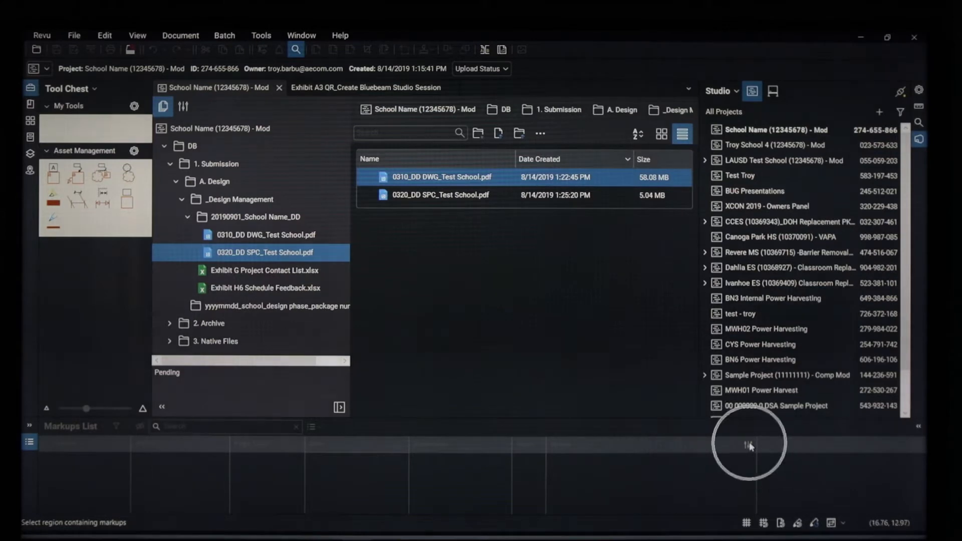
left_click(747, 445)
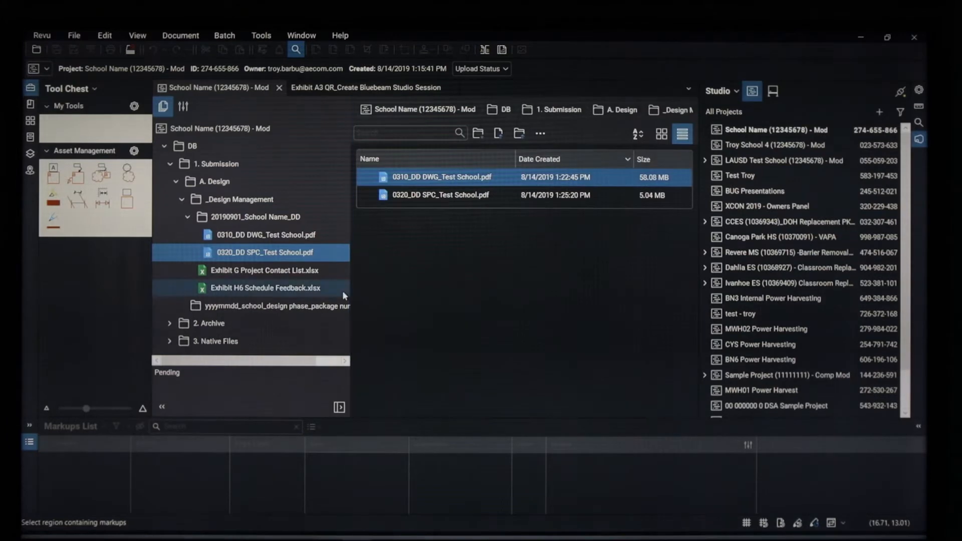
left_click(250, 236)
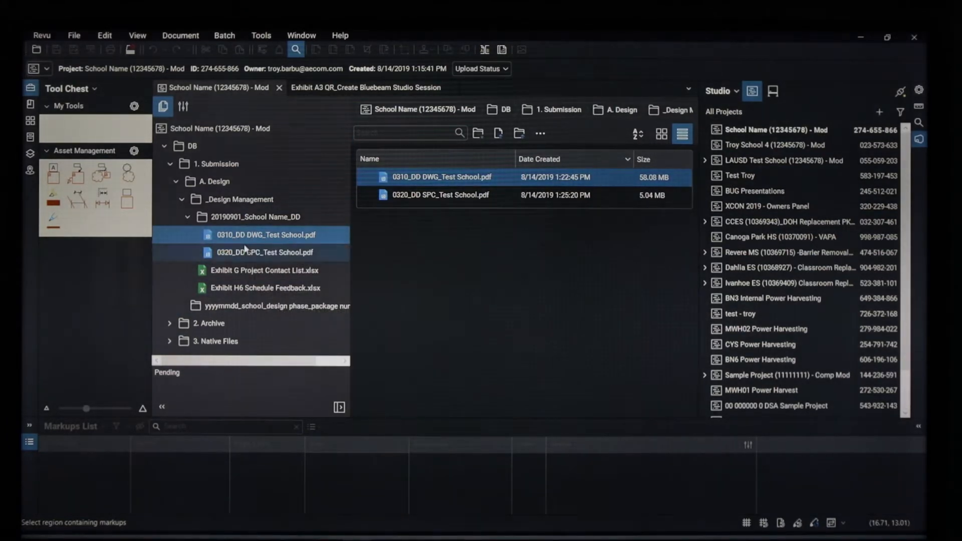
mouse_move(245, 240)
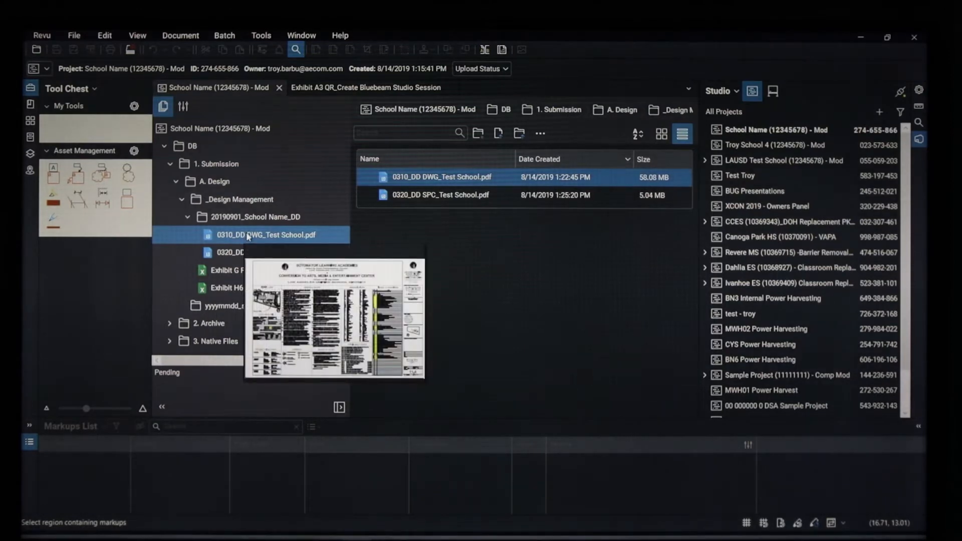
- Add the drawing to a new Studio Session named 'School Name (12345678) - Mod'
right_click(257, 238)
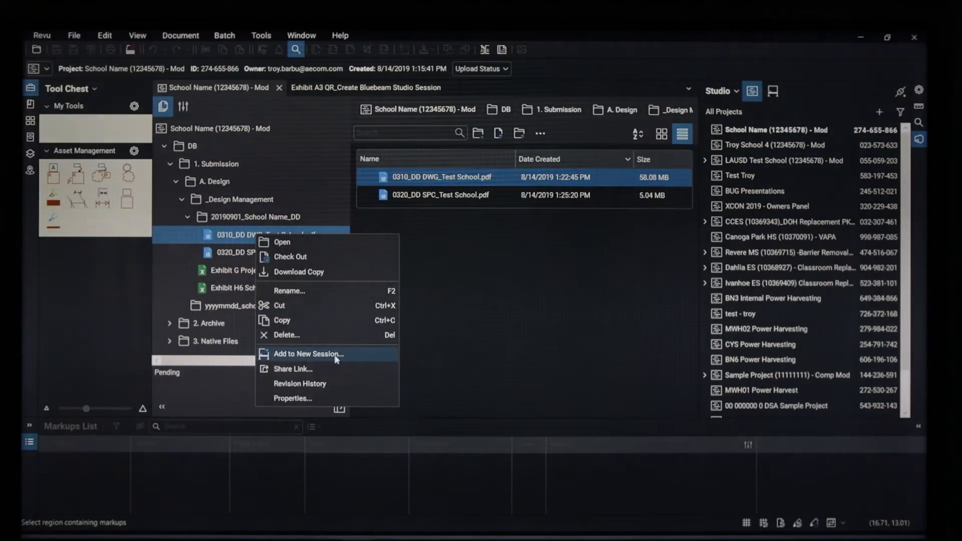
left_click(357, 354)
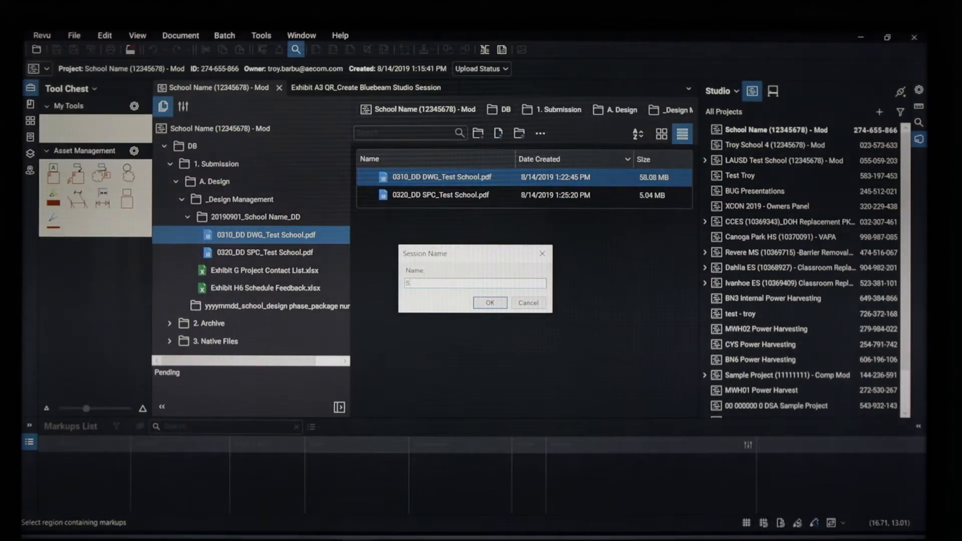
type("School Name (")
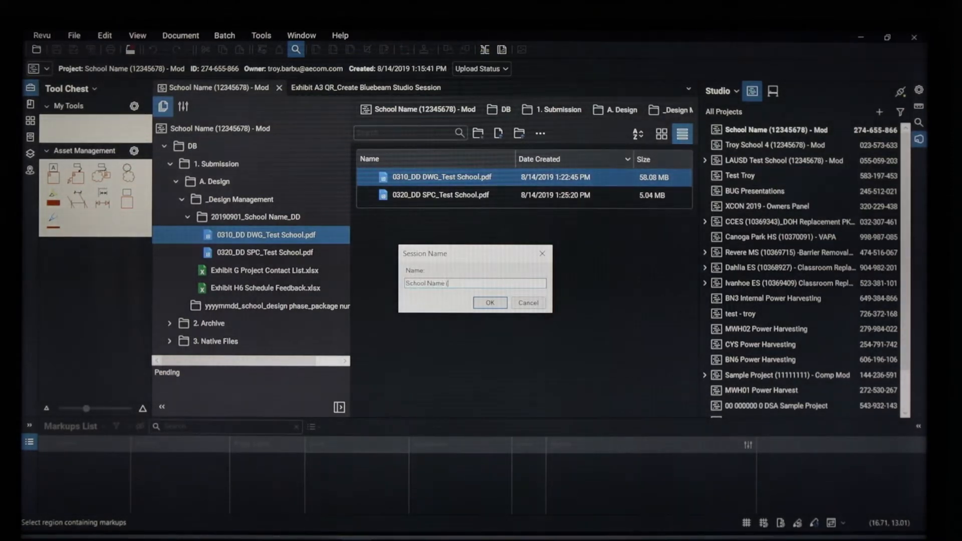
type("12345678) -")
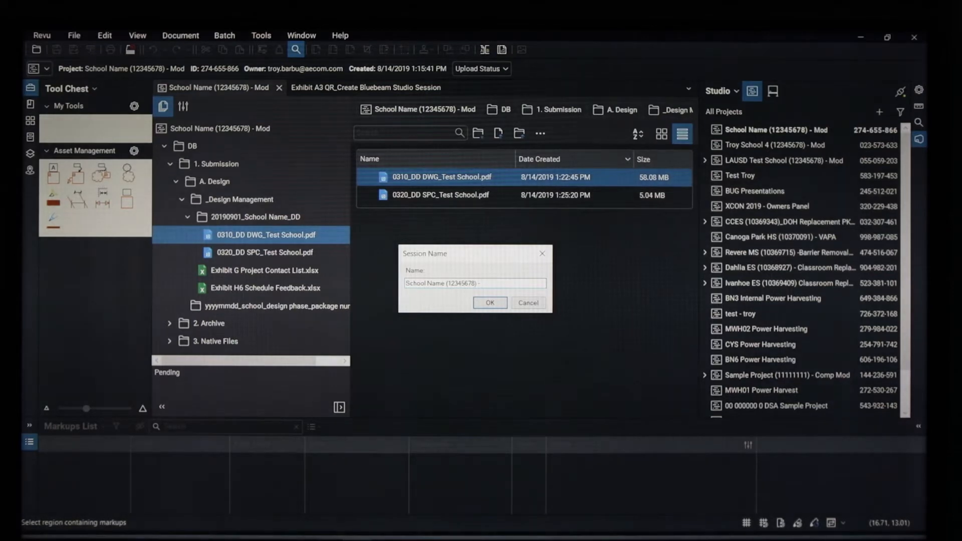
type("od")
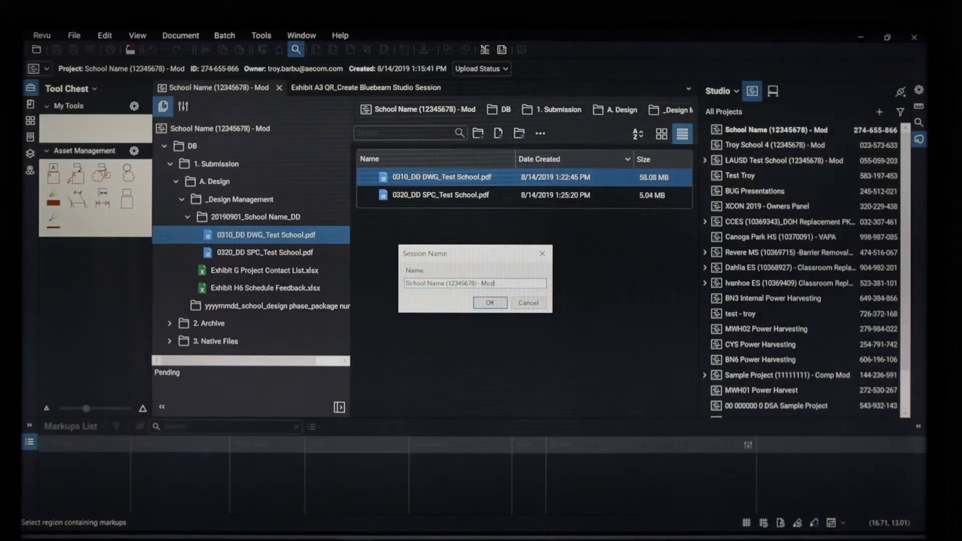
left_click(491, 305)
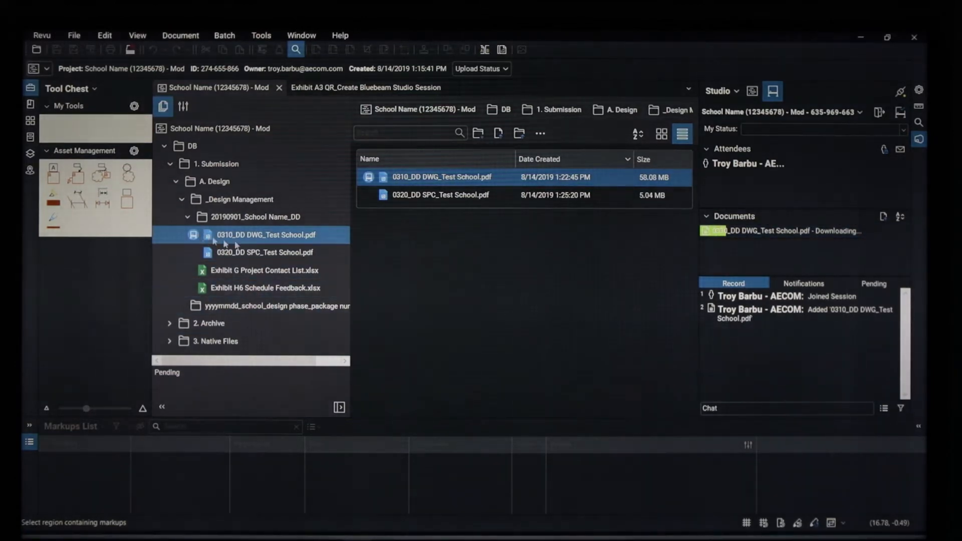
- Add 0320_DD SPC_Test School.pdf to the existing 'School Name (12345678) - Mod' session
right_click(246, 253)
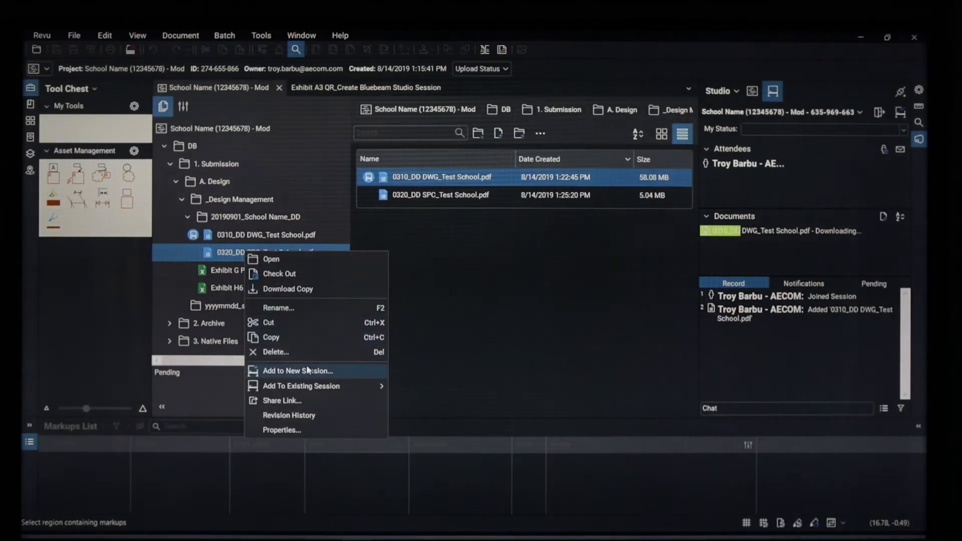
mouse_move(315, 387)
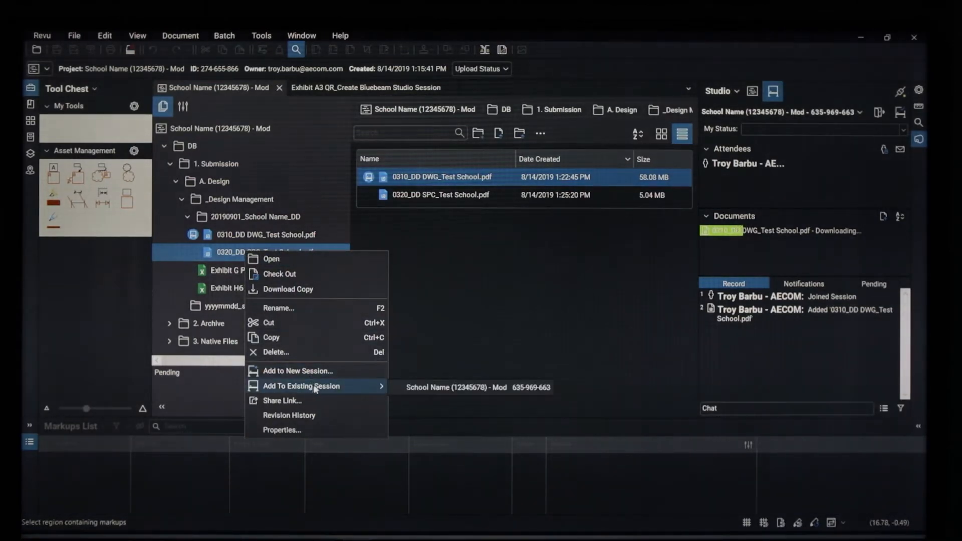
left_click(344, 387)
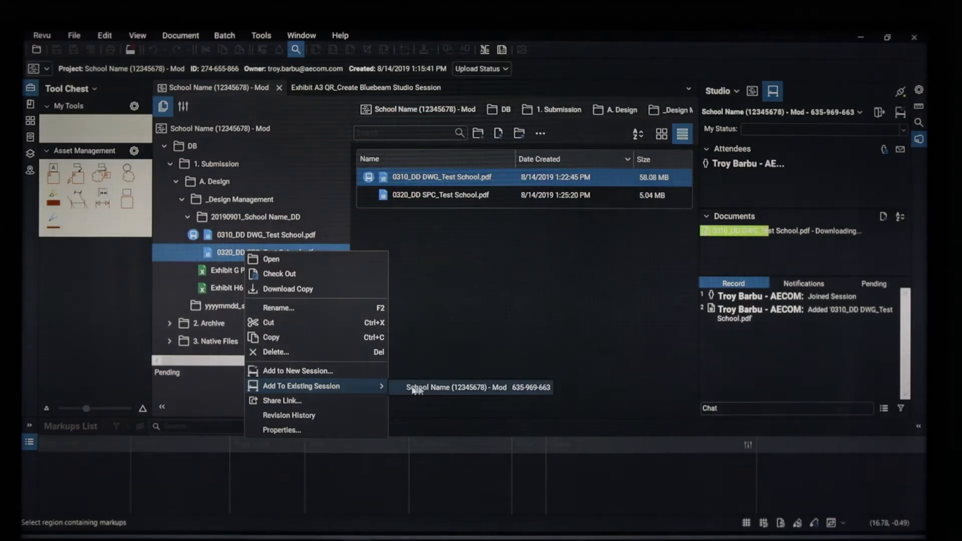
left_click(488, 389)
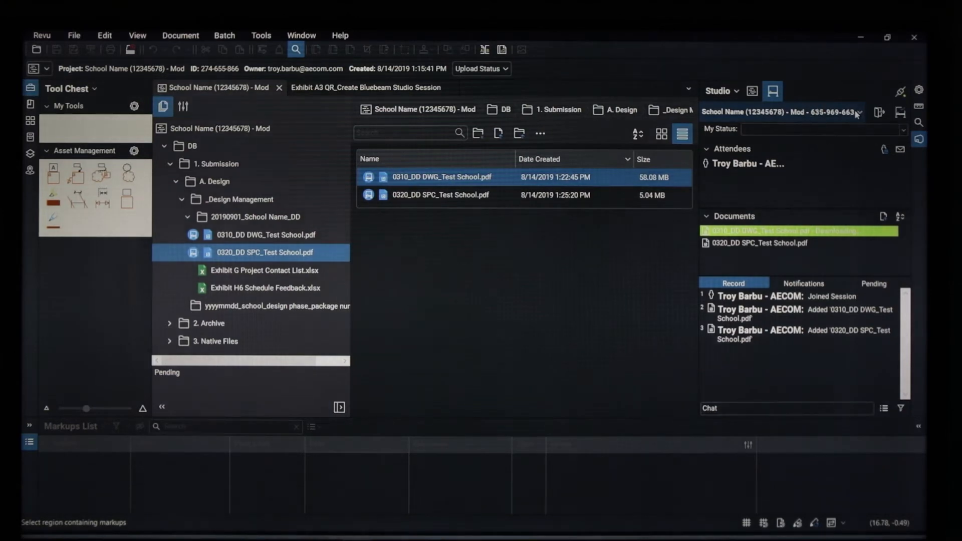
left_click(819, 113)
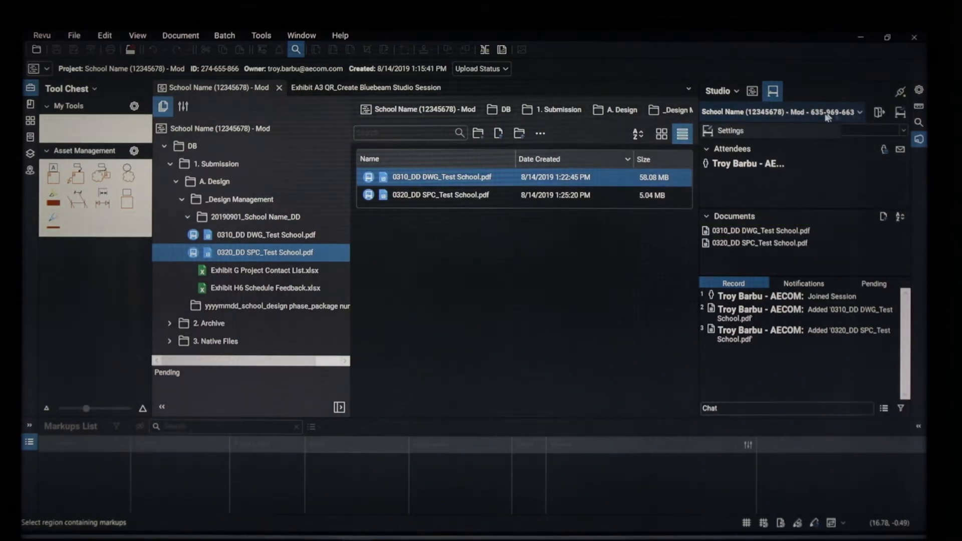
left_click(752, 132)
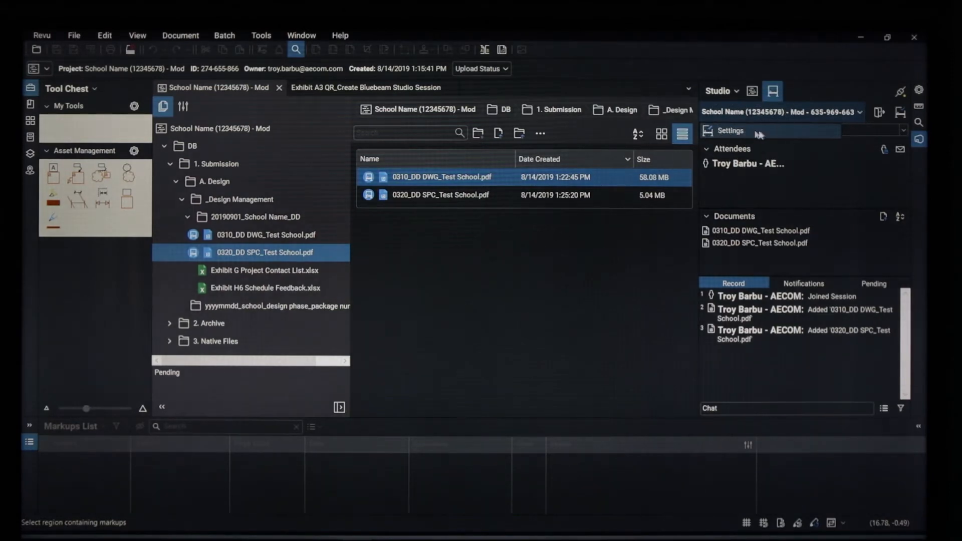
left_click(729, 132)
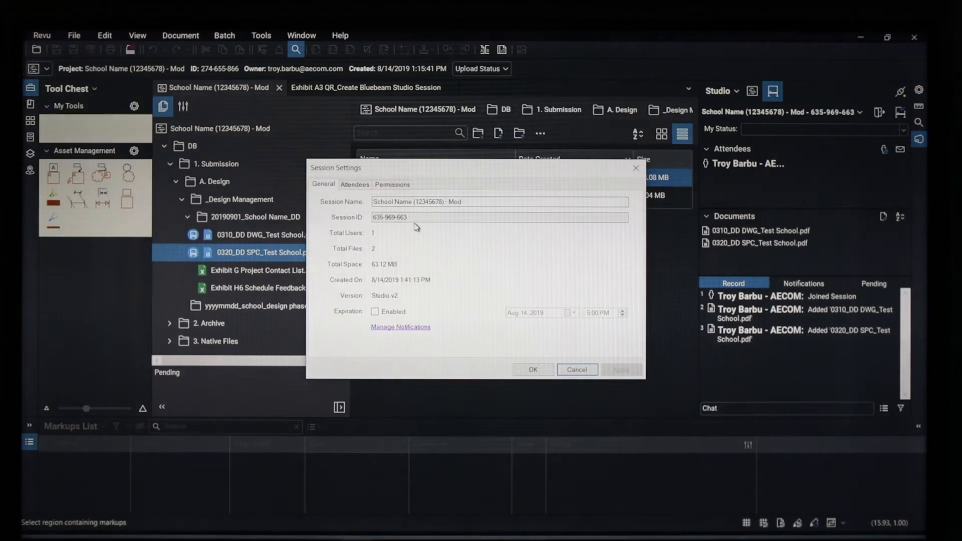
left_click_drag(443, 172, 443, 161)
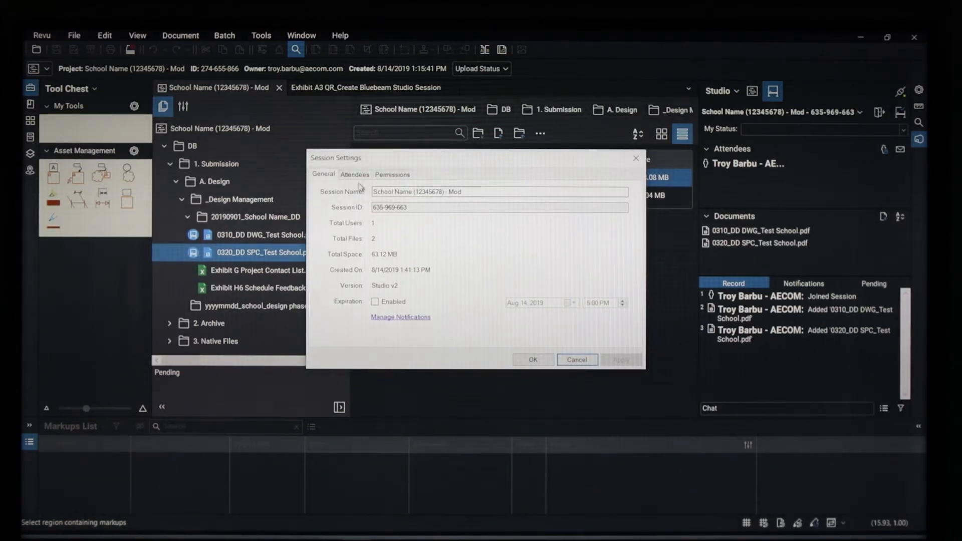
left_click(402, 177)
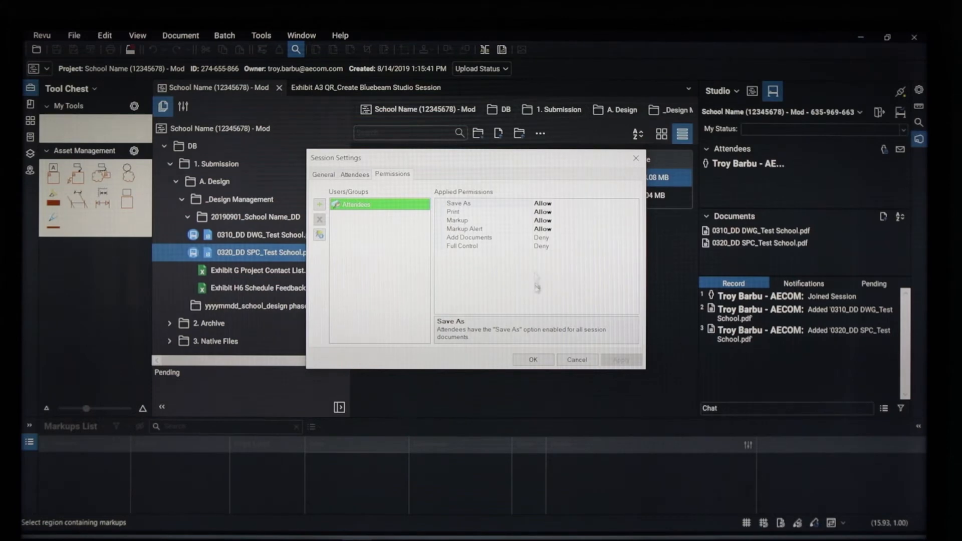
left_click(576, 361)
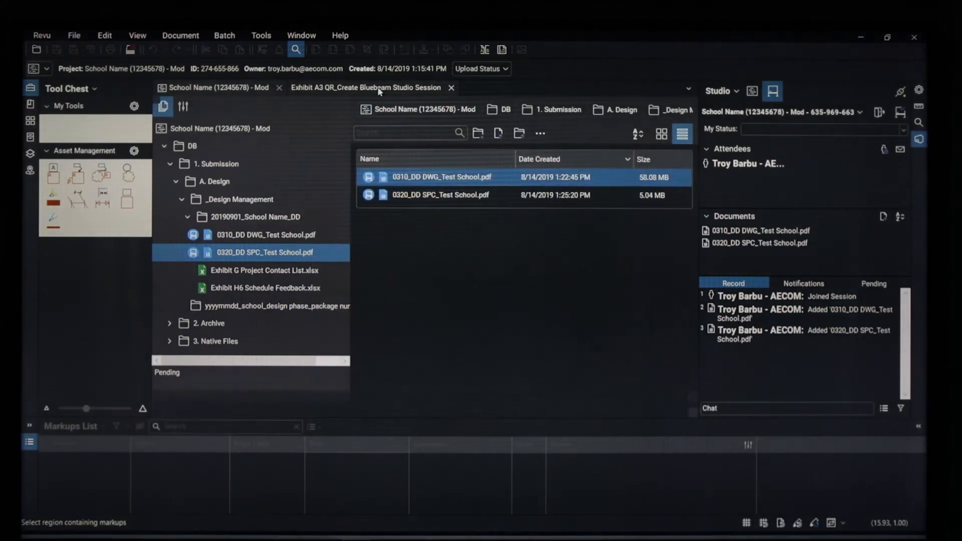
- Read step 3 in the Exhibit A3 instructions, then go back to the 'School Name (12345678) - Mod' project
left_click(380, 88)
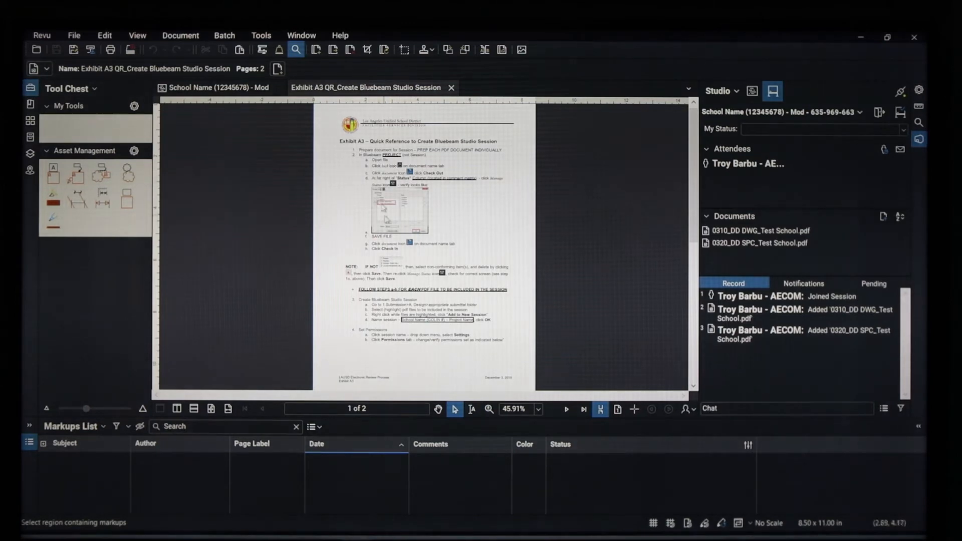
scroll(389, 211, "up", 1)
scroll(390, 222, "up", 4)
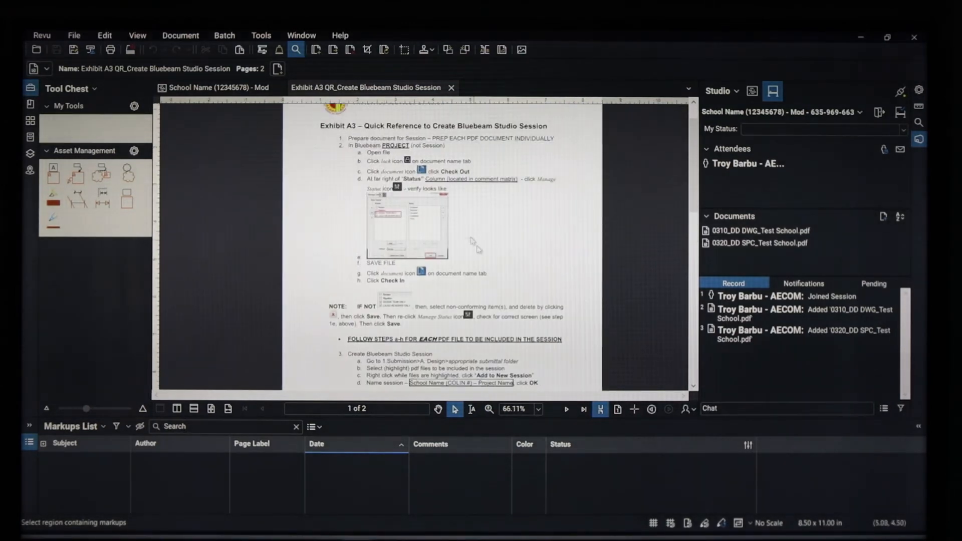
left_click_drag(519, 275, 524, 221)
scroll(421, 271, "up", 1)
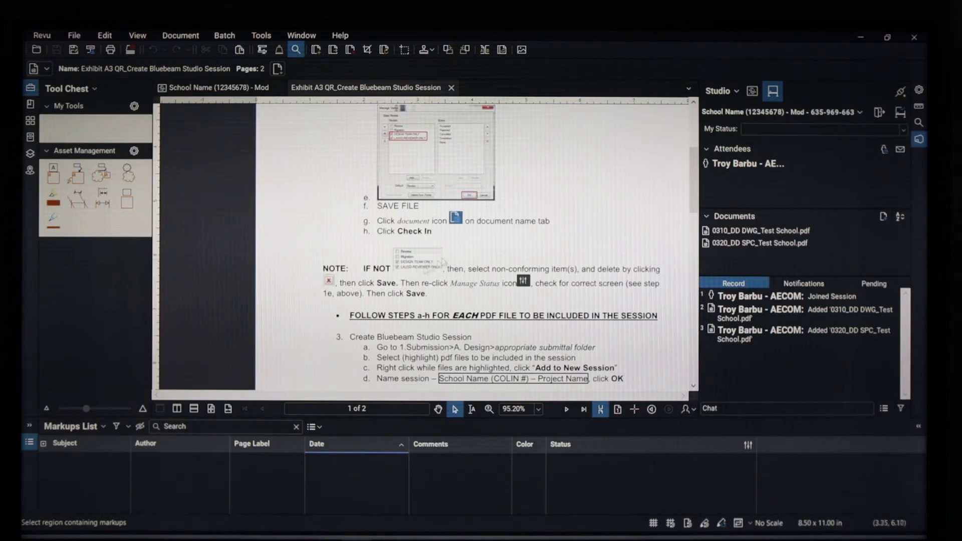
left_click_drag(554, 283, 550, 153)
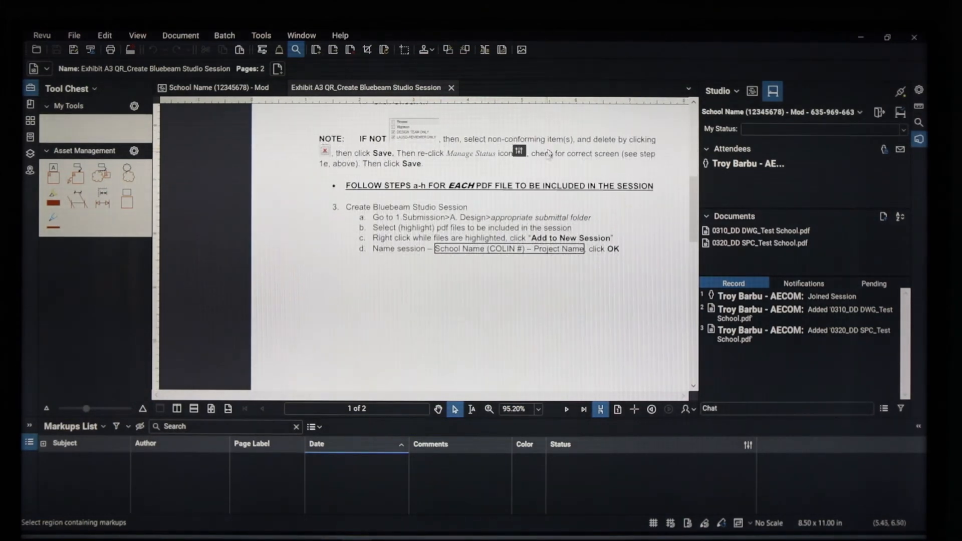
scroll(566, 253, "down", 6)
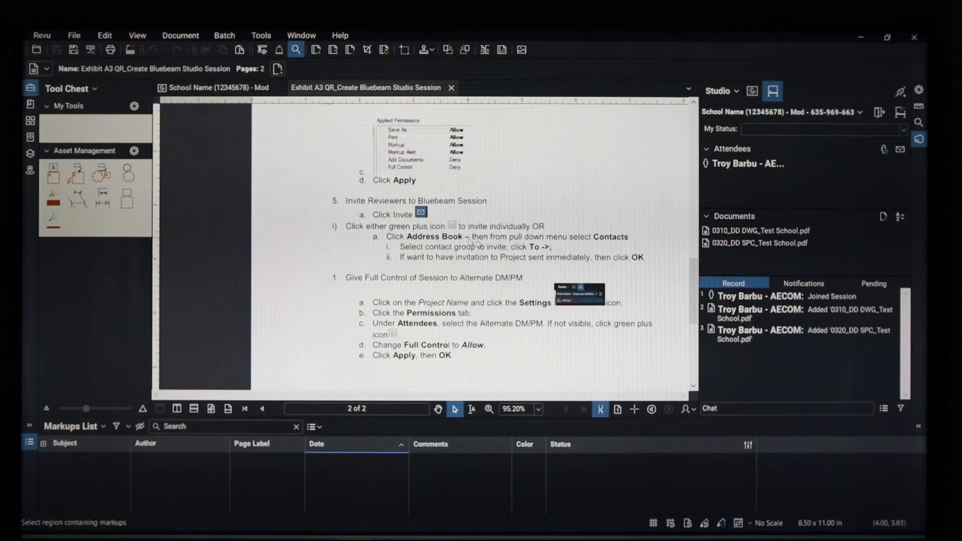
scroll(540, 207, "up", 2)
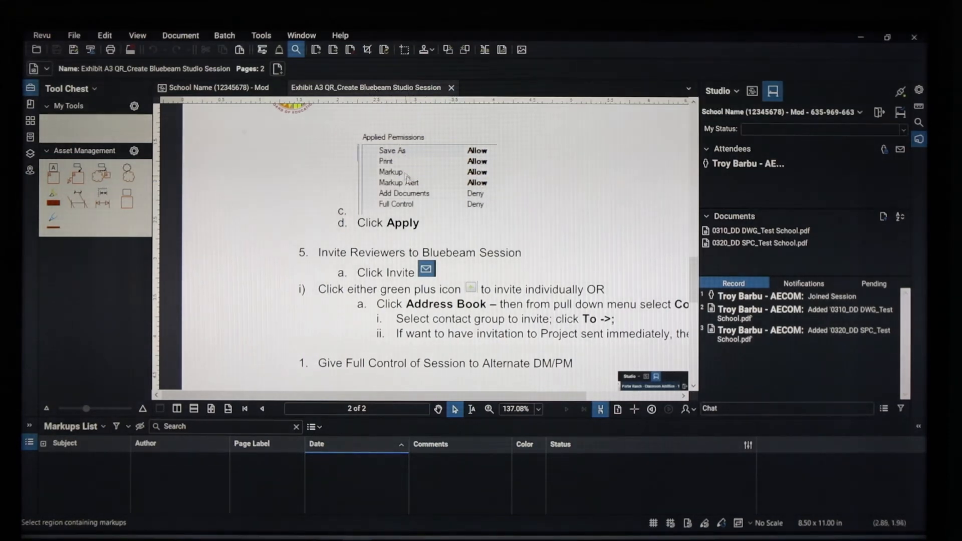
left_click(224, 90)
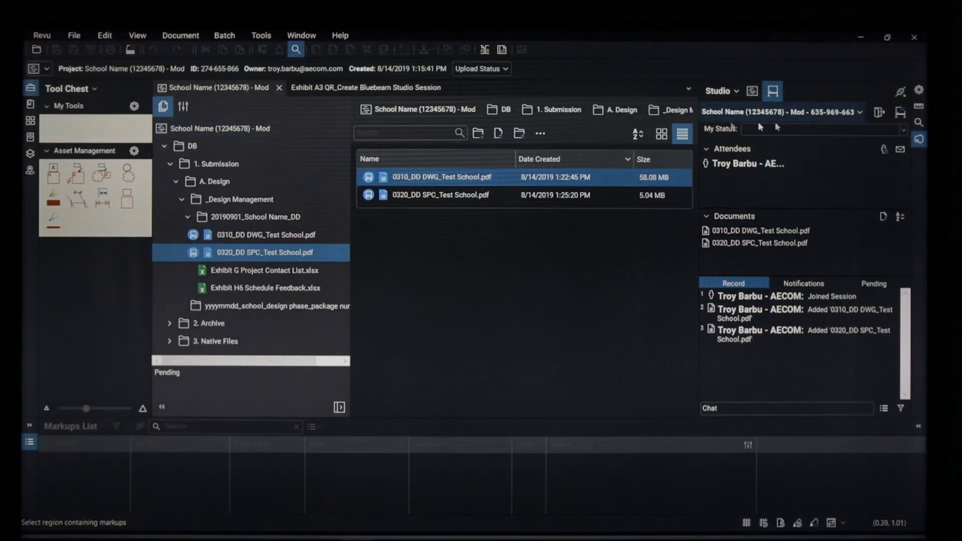
left_click(827, 115)
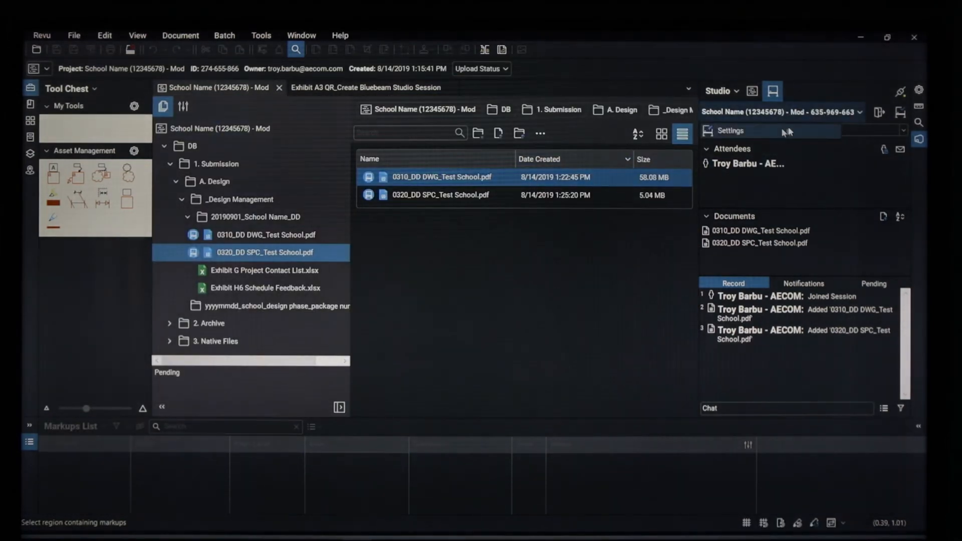
left_click(743, 131)
left_click(401, 185)
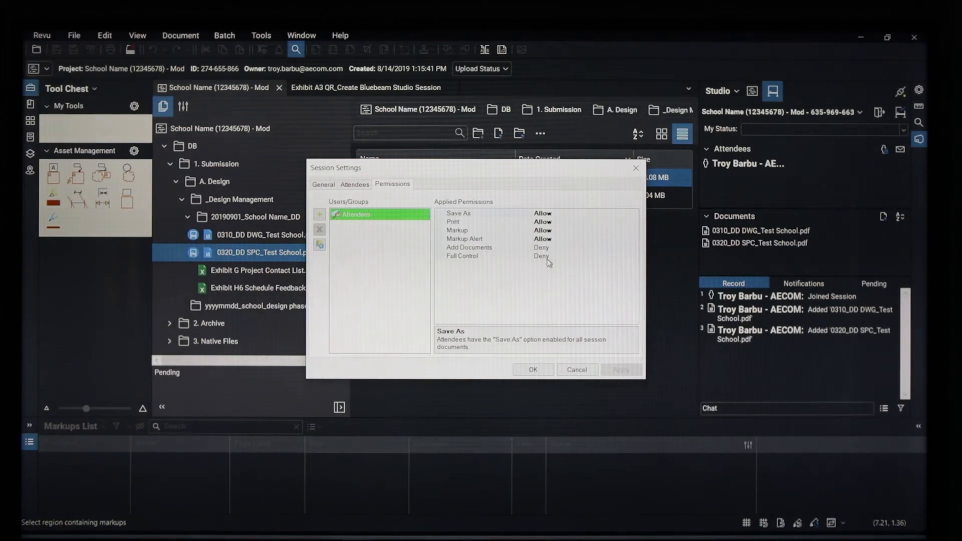
left_click(534, 370)
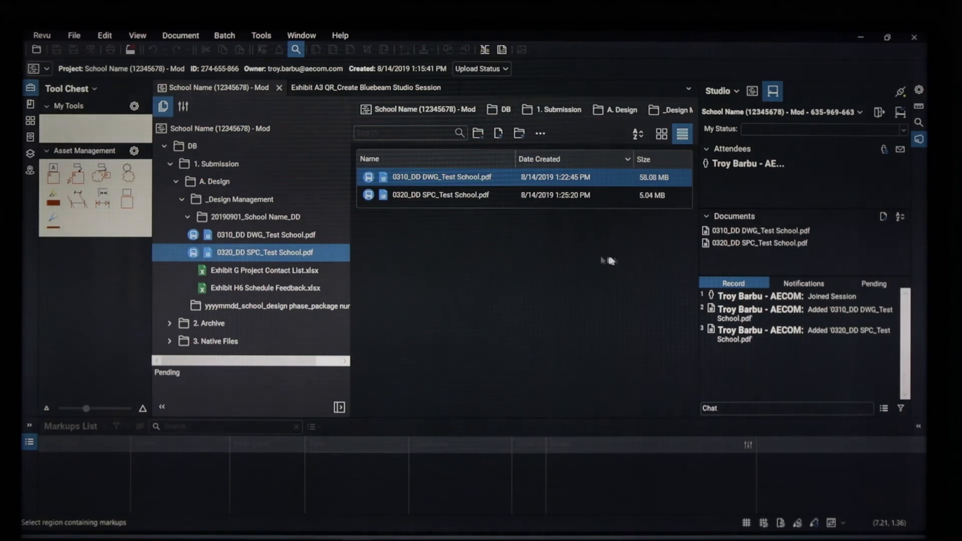
left_click(900, 151)
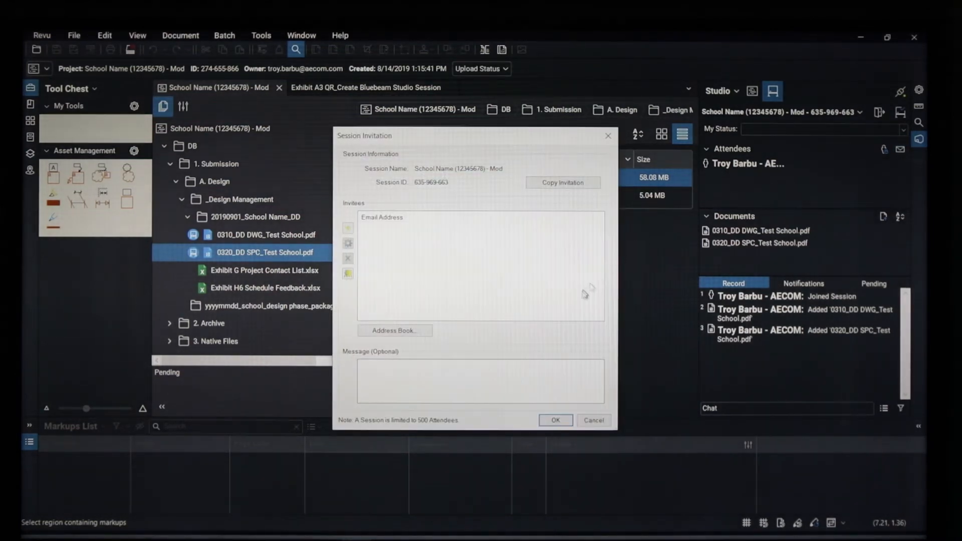
left_click(393, 333)
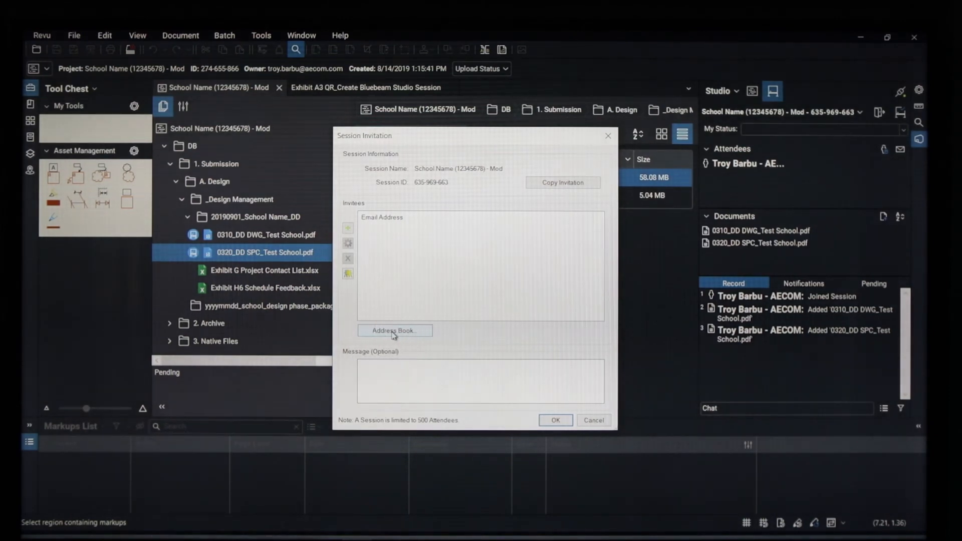
left_click(420, 331)
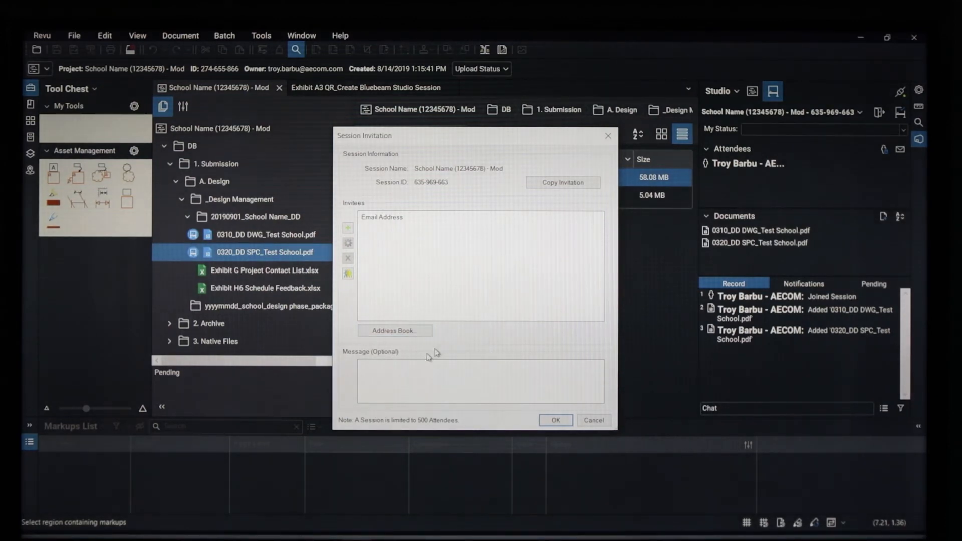
left_click(424, 333)
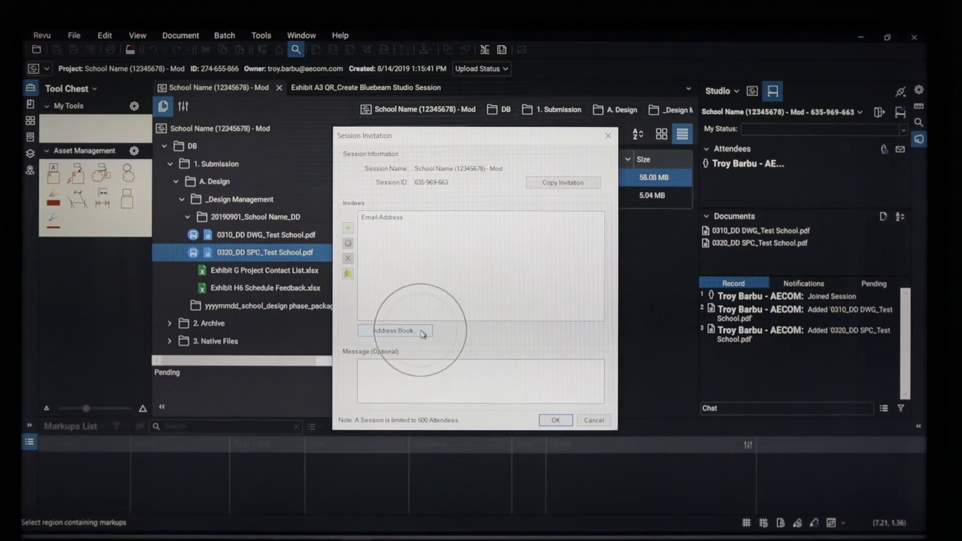
left_click(594, 421)
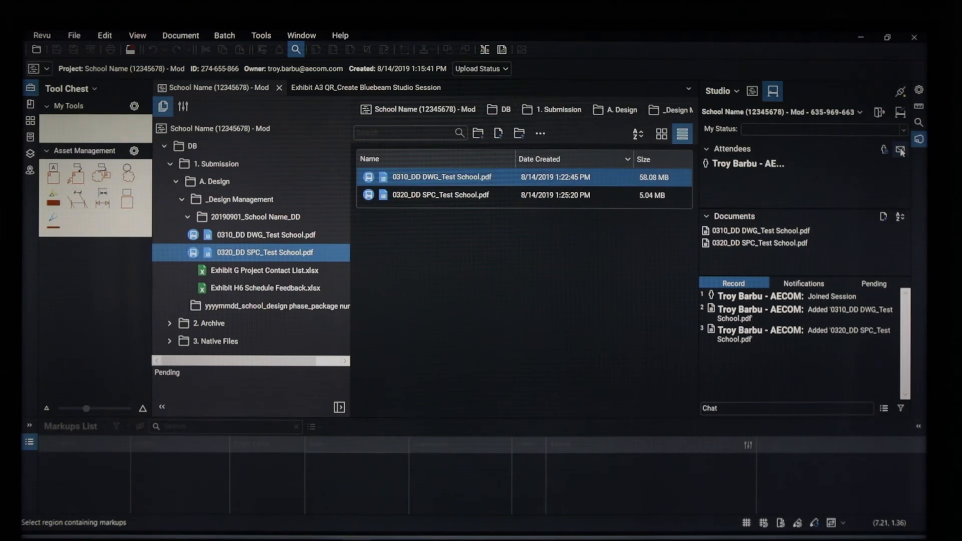
key("ctrl")
key("ctrl")
- Invite the suggested colleague's e-mail address to the session and send the invitation
left_click(901, 150)
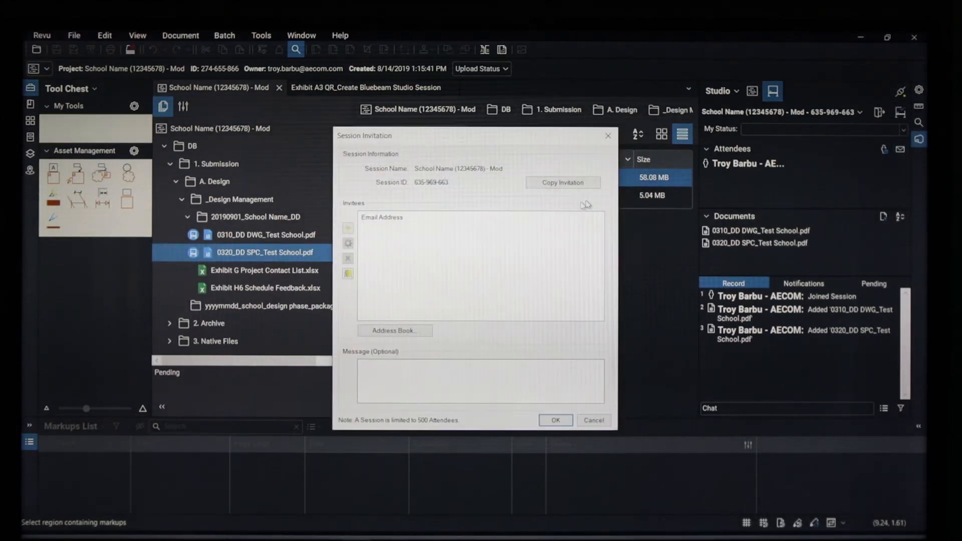
left_click(347, 229)
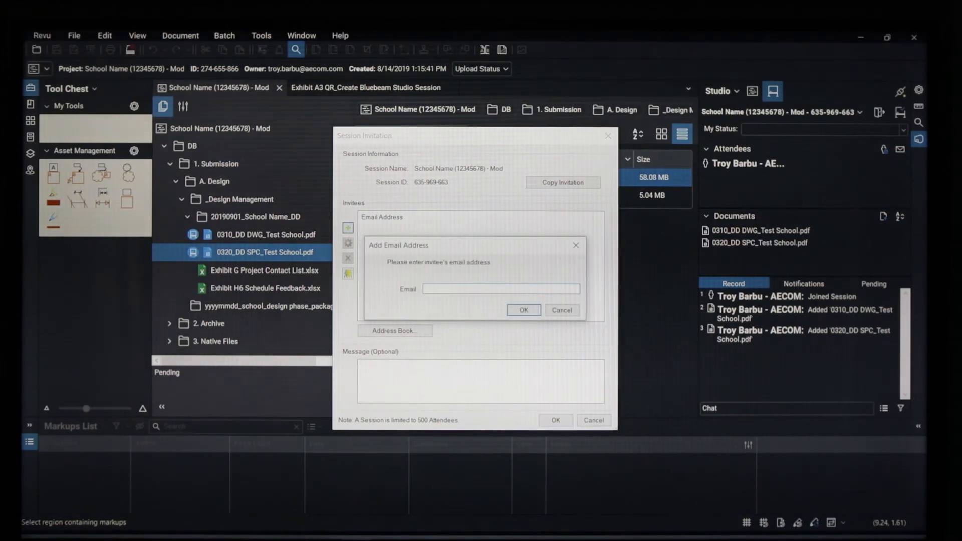
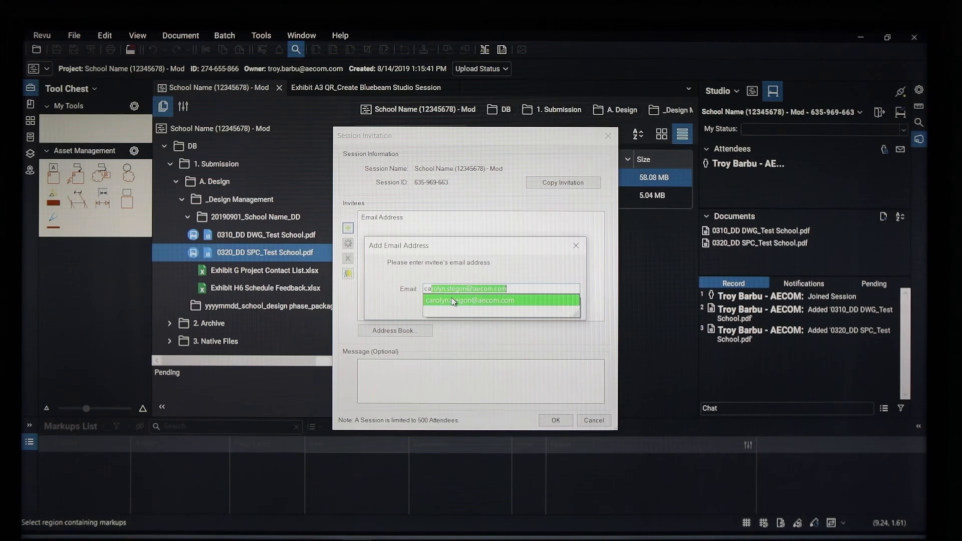
left_click(453, 300)
left_click(524, 316)
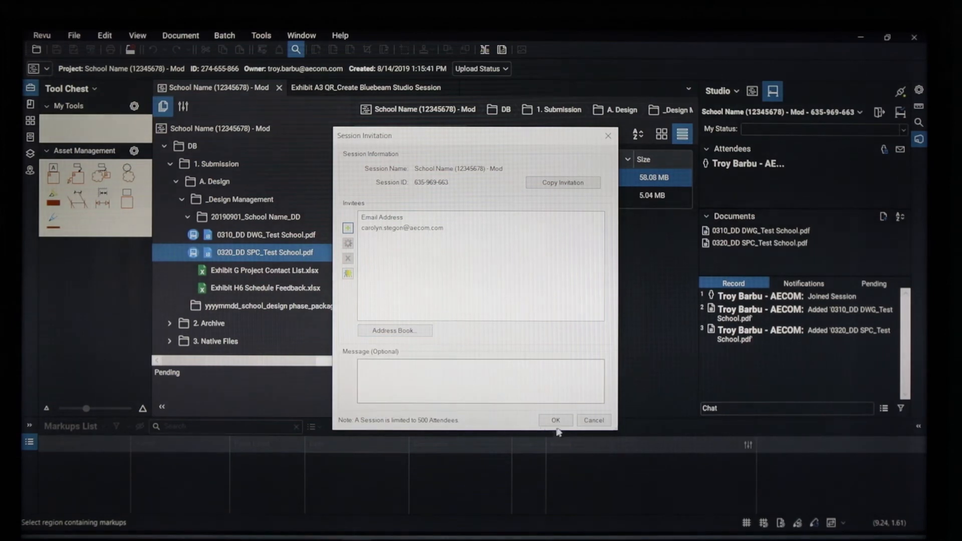
left_click(555, 421)
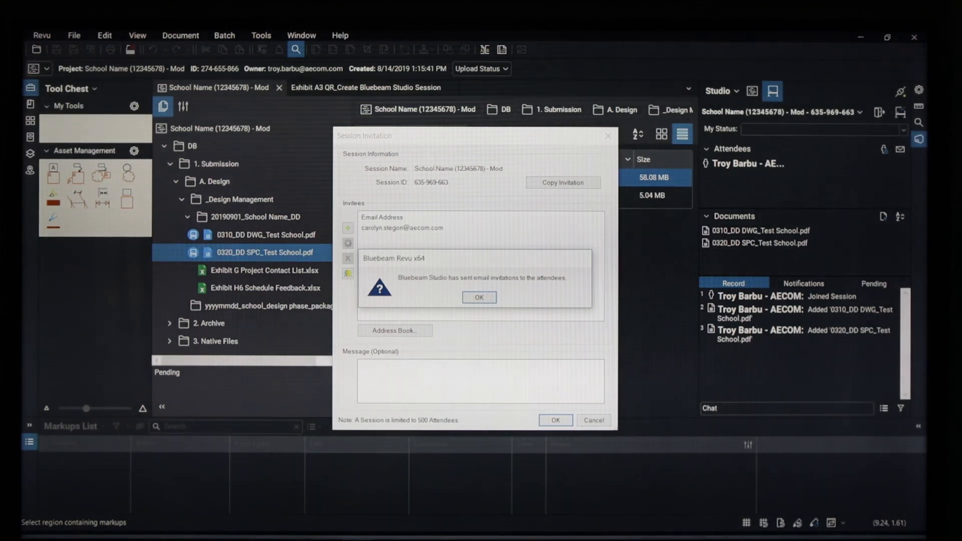
left_click(485, 298)
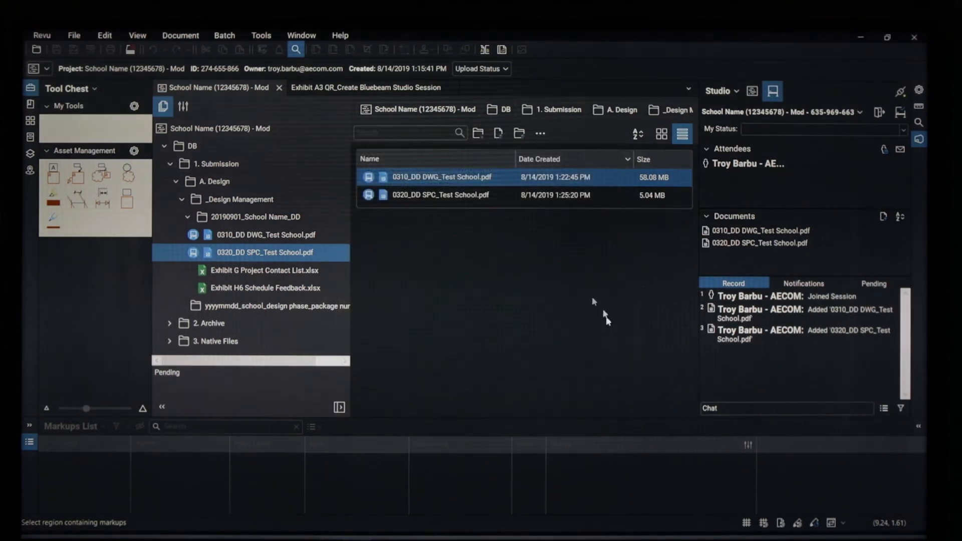
- Copy the session invitation text and bring the Outlook inbox forward
left_click(901, 151)
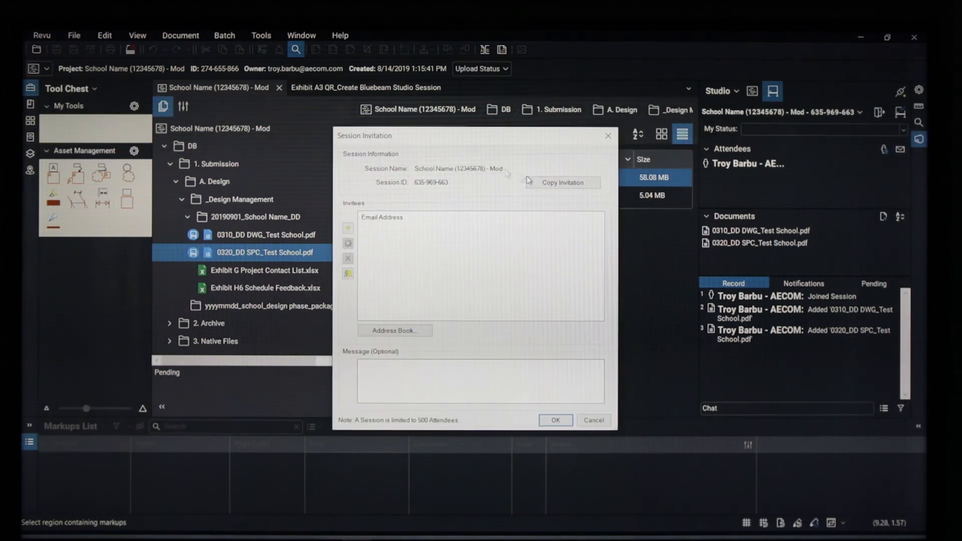
left_click(564, 184)
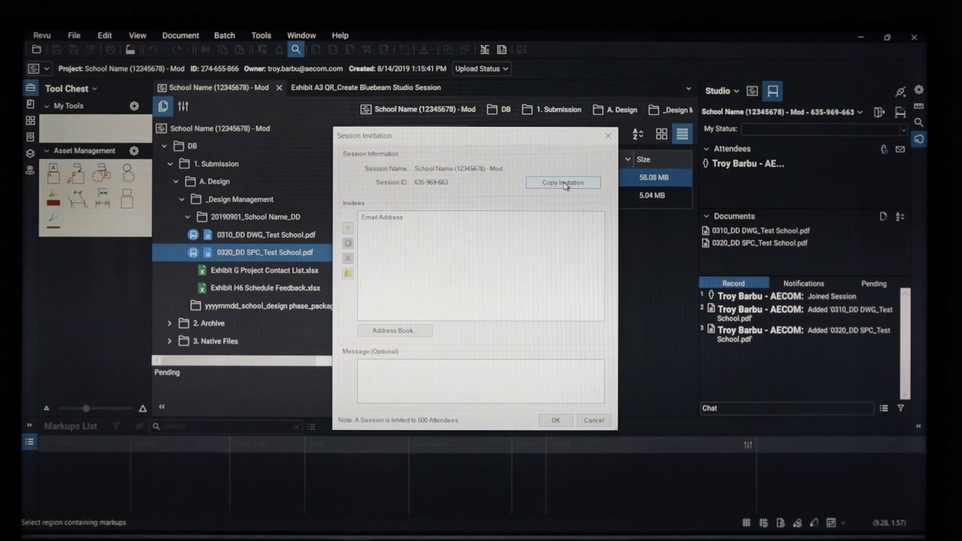
mouse_move(154, 536)
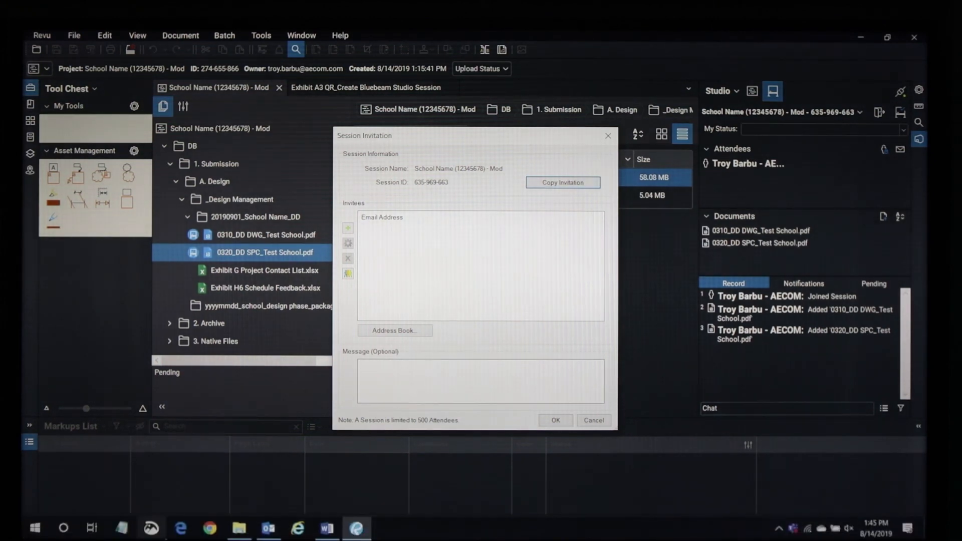
right_click(273, 532)
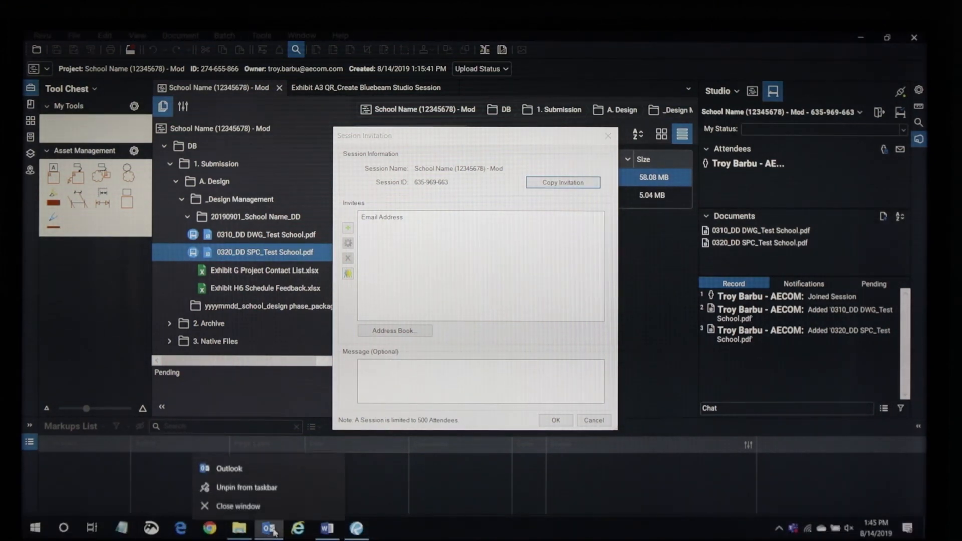
left_click(269, 533)
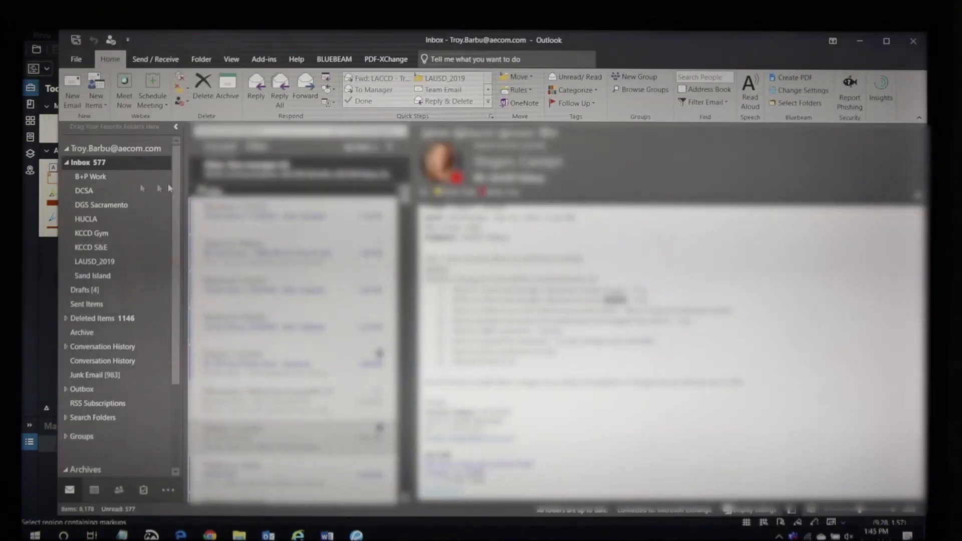
- Paste the session name, ID and URL into a new Outlook e-mail, discard it, and minimize Outlook
left_click(72, 92)
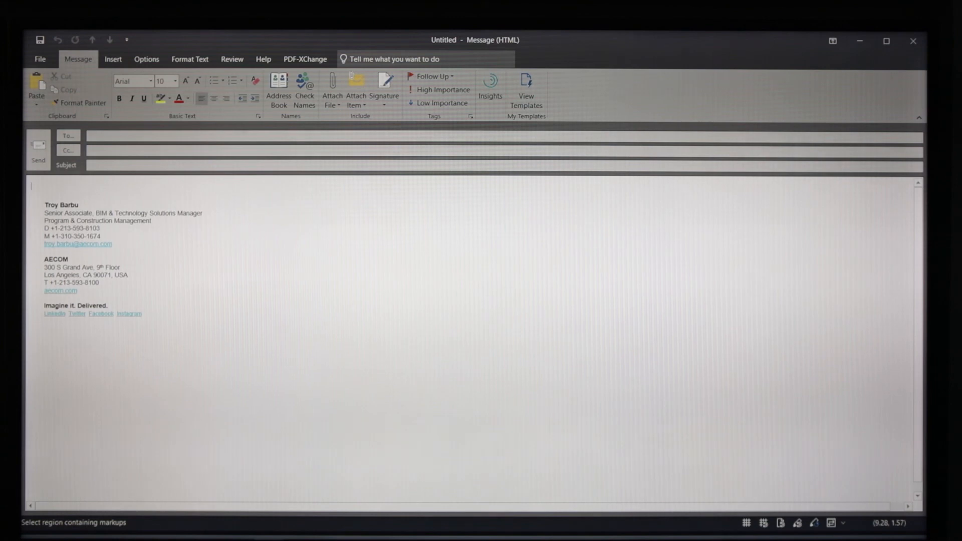
key("Return")
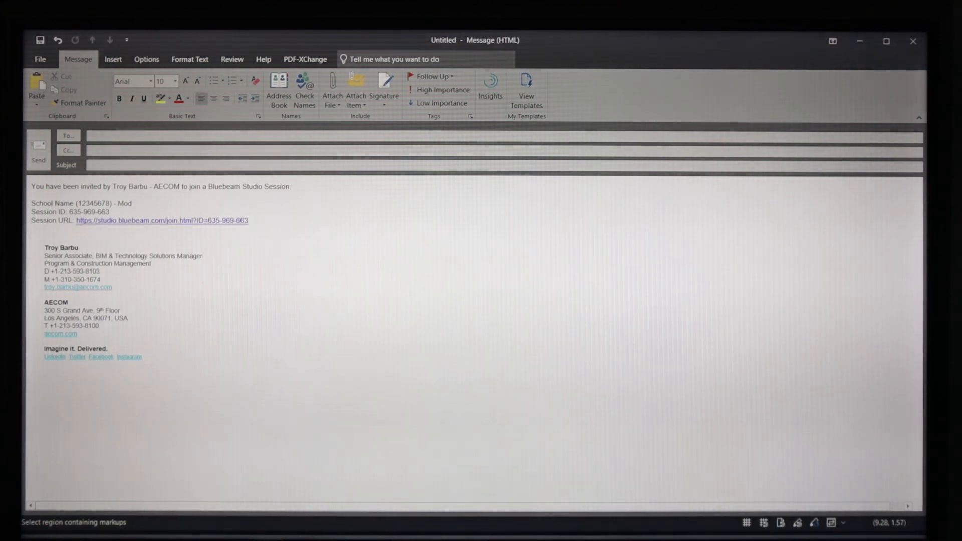
left_click_drag(250, 222, 32, 193)
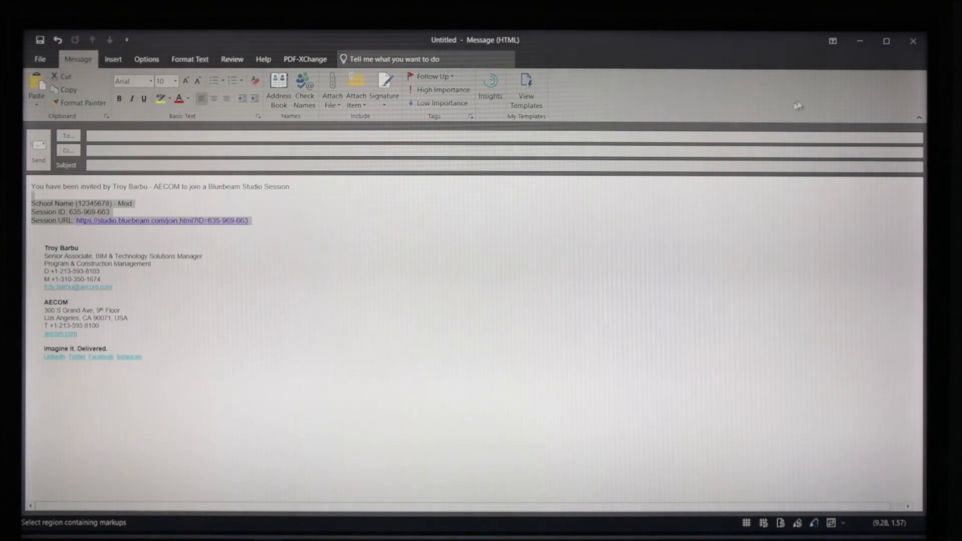
left_click(914, 43)
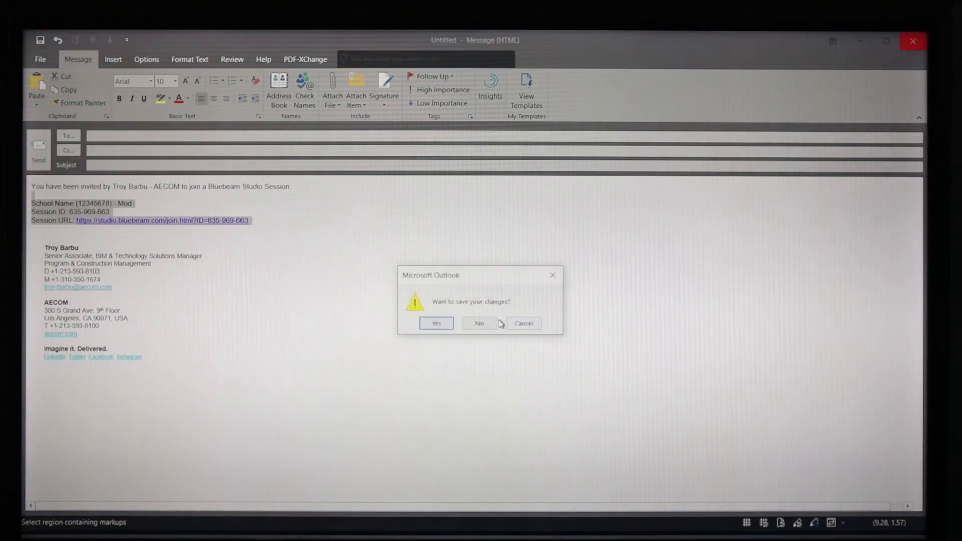
left_click(480, 326)
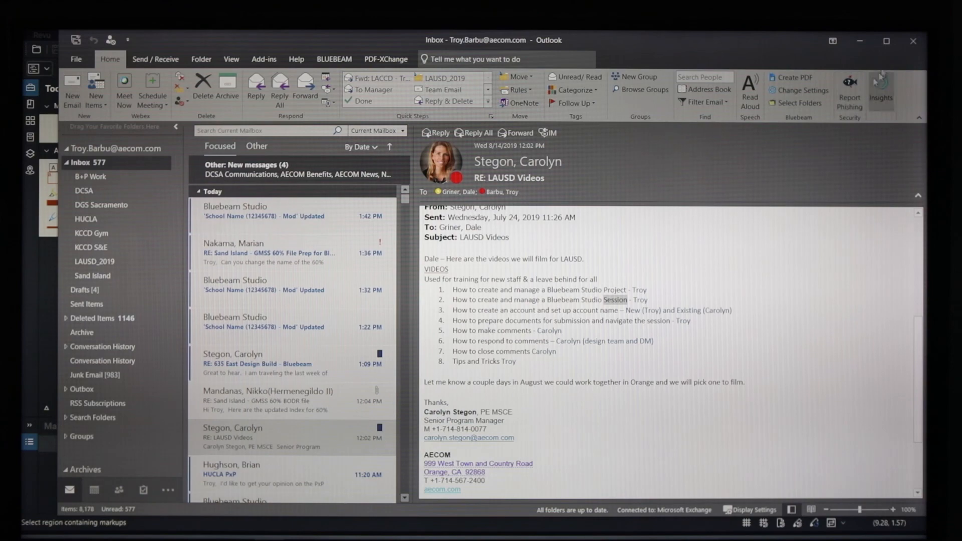
left_click(859, 42)
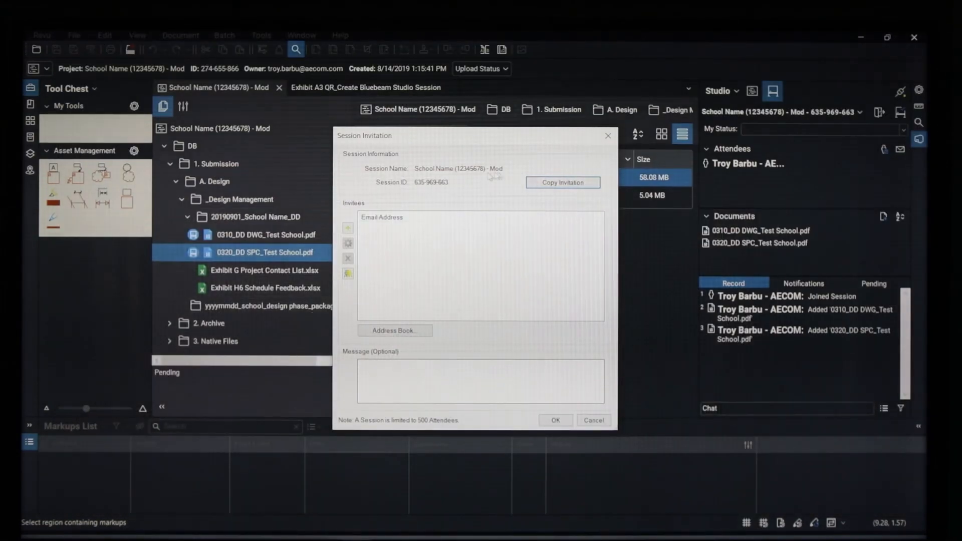